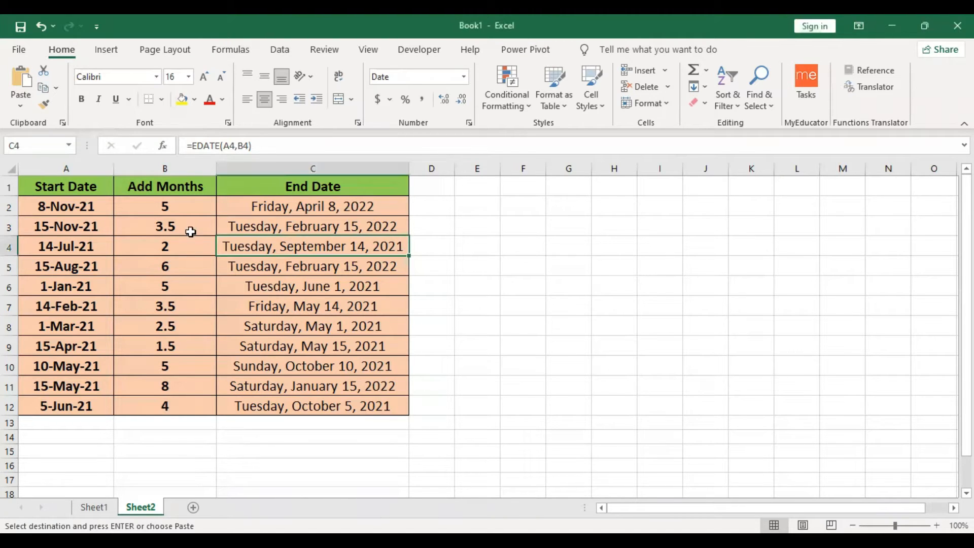
{"action": "left_click", "coordinate": [174, 226]}
{"action": "left_click", "coordinate": [173, 200]}
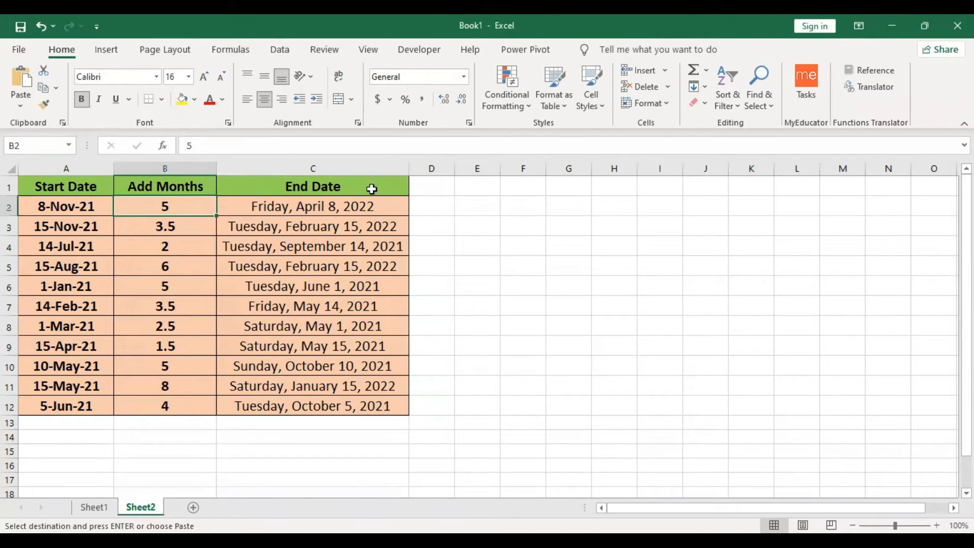
{"action": "left_click", "coordinate": [371, 262]}
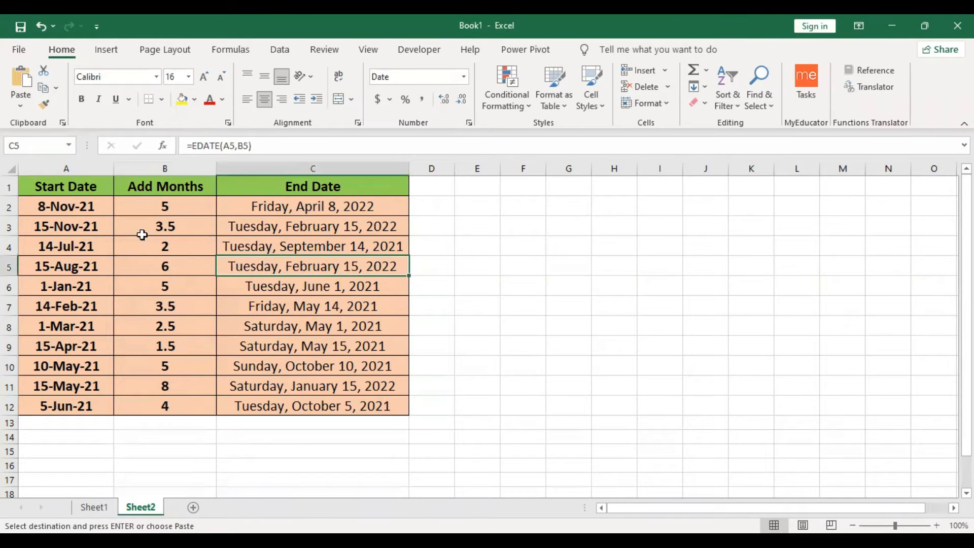
{"action": "left_click_drag", "start_coordinate": [73, 209], "coordinate": [68, 416]}
{"action": "left_click", "coordinate": [162, 206]}
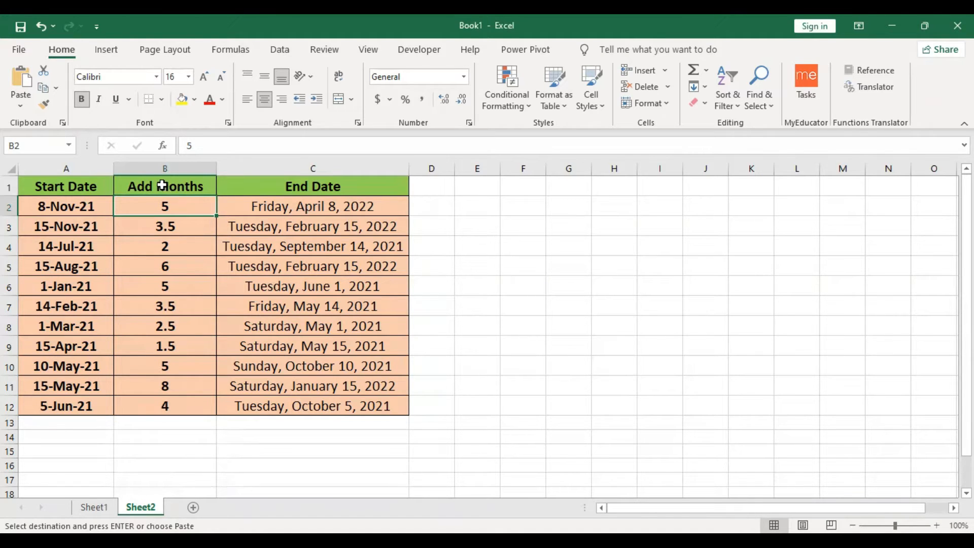
Try filtering the table by the selected cell's value from the header row A1:C1, and undo the filter
{"action": "left_click_drag", "start_coordinate": [97, 187], "coordinate": [290, 187]}
{"action": "key", "text": "ctrl+v"}
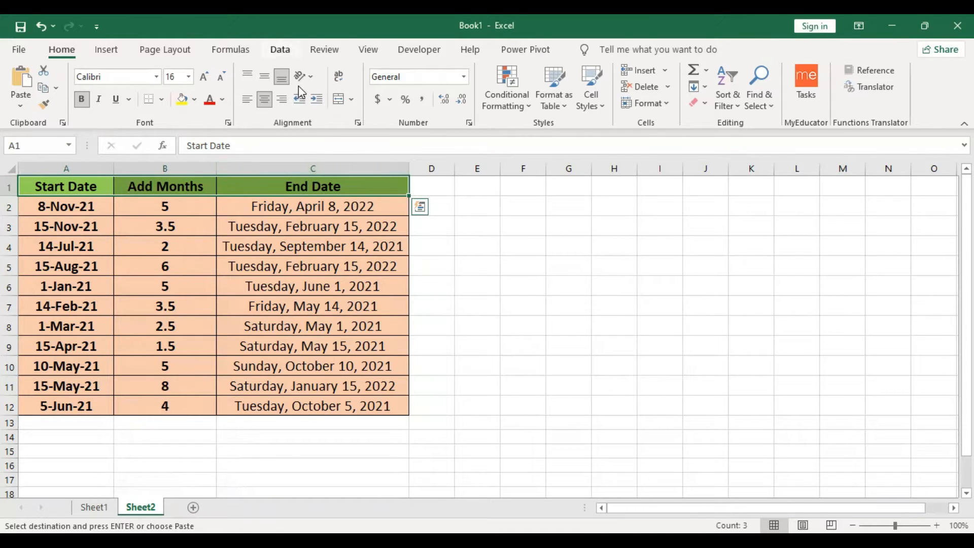
{"action": "right_click", "coordinate": [328, 191]}
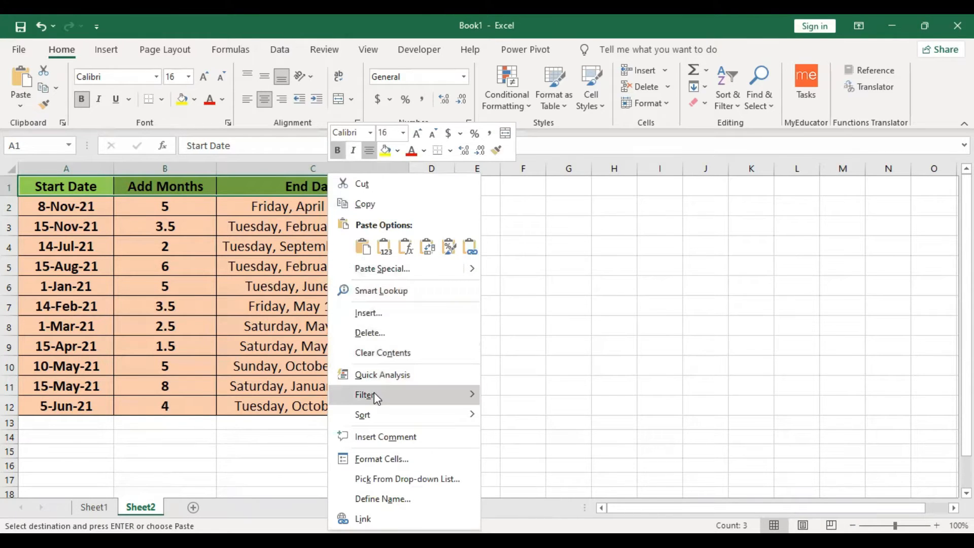
{"action": "mouse_move", "coordinate": [373, 391]}
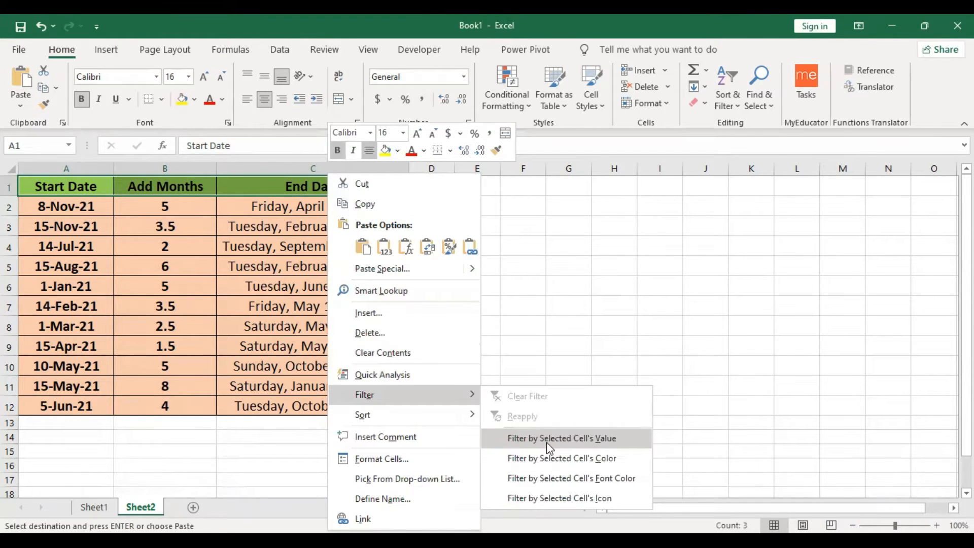
{"action": "left_click", "coordinate": [594, 442]}
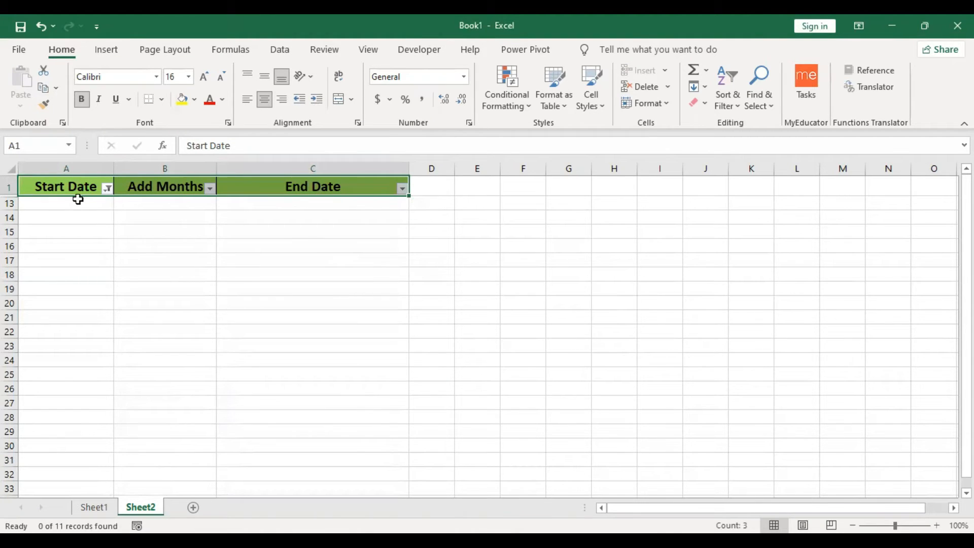
{"action": "key", "text": "ctrl+z"}
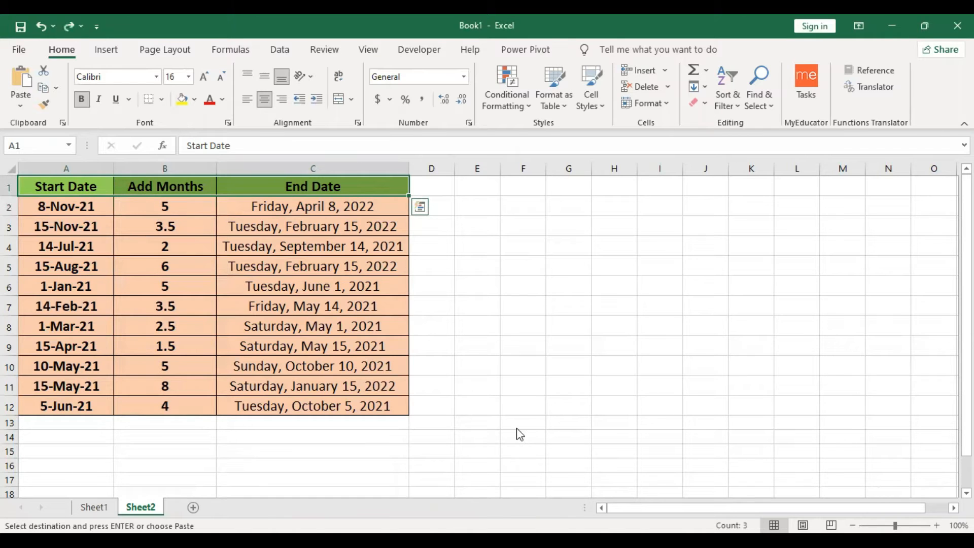
Try filtering the table by the selected header cell's color, and undo the filter
{"action": "right_click", "coordinate": [545, 400]}
{"action": "mouse_move", "coordinate": [538, 394]}
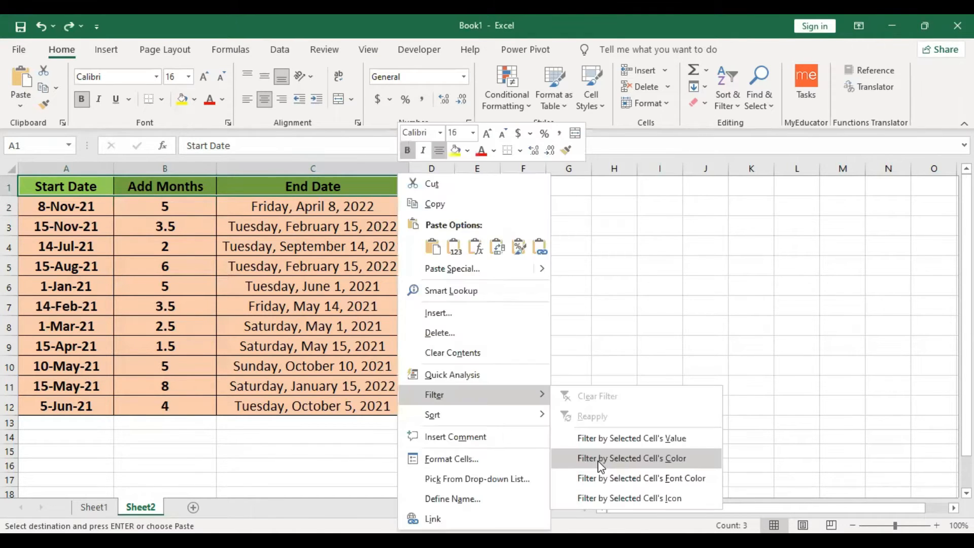
{"action": "left_click", "coordinate": [600, 459]}
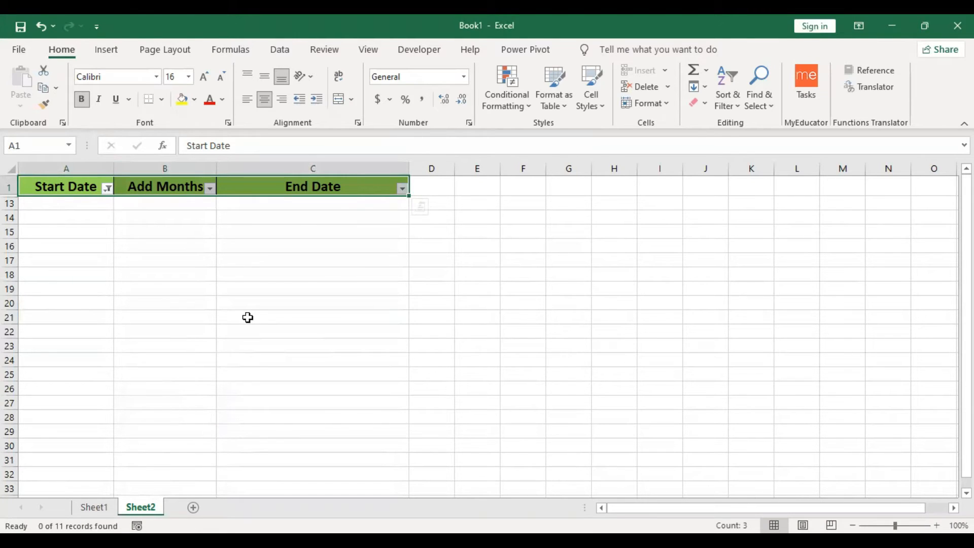
{"action": "key", "text": "ctrl+z"}
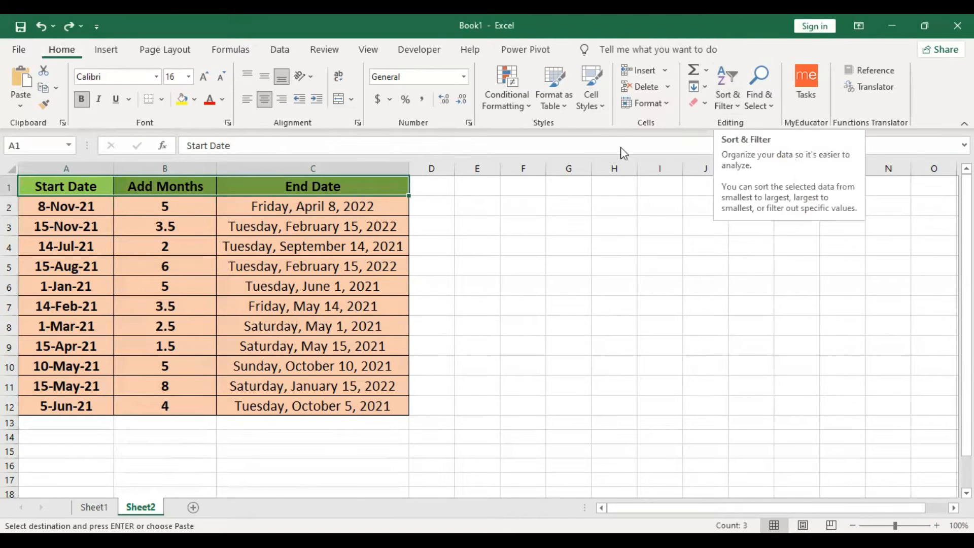
Turn on filtering for the Start Date, Add Months and End Date headers in A1:C1
{"action": "left_click", "coordinate": [728, 105]}
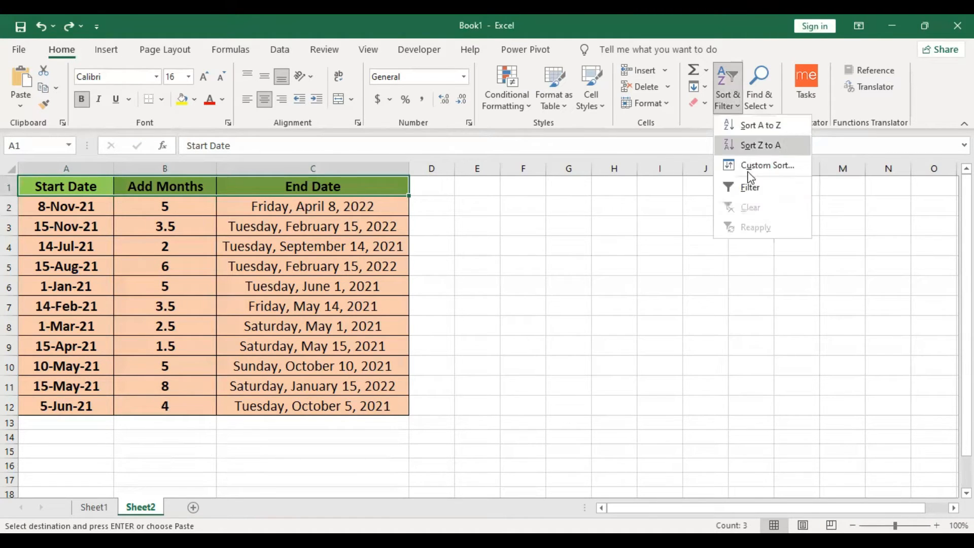
{"action": "left_click", "coordinate": [751, 189]}
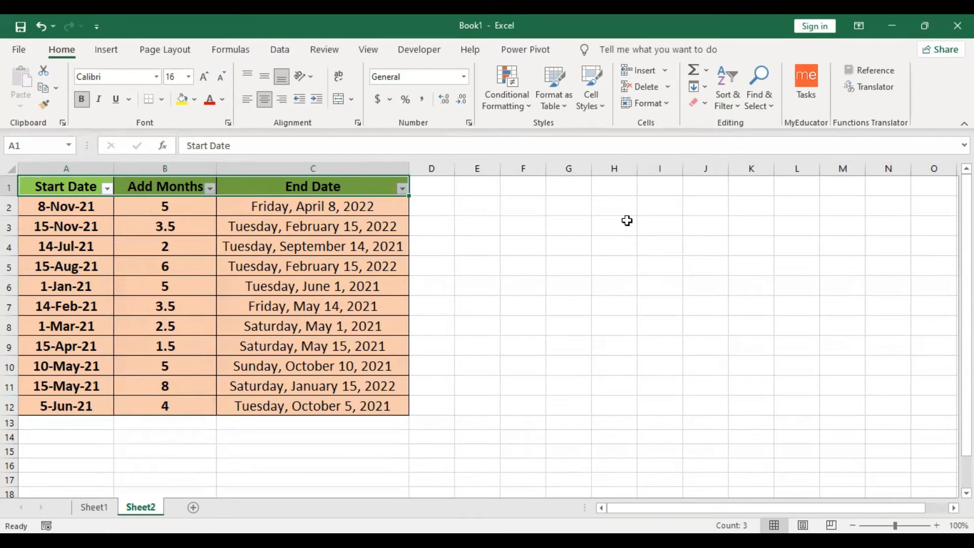
{"action": "key", "text": "ctrl+q"}
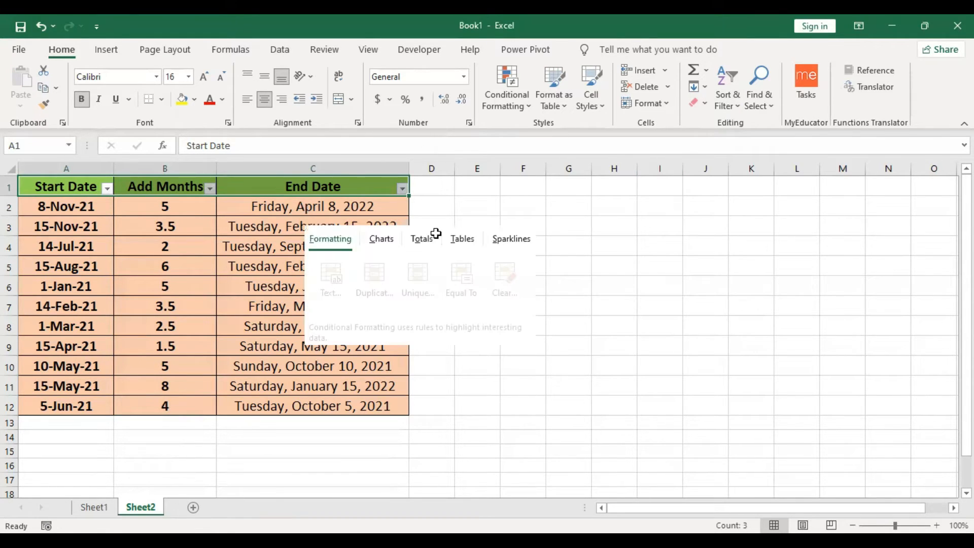
{"action": "left_click", "coordinate": [474, 189]}
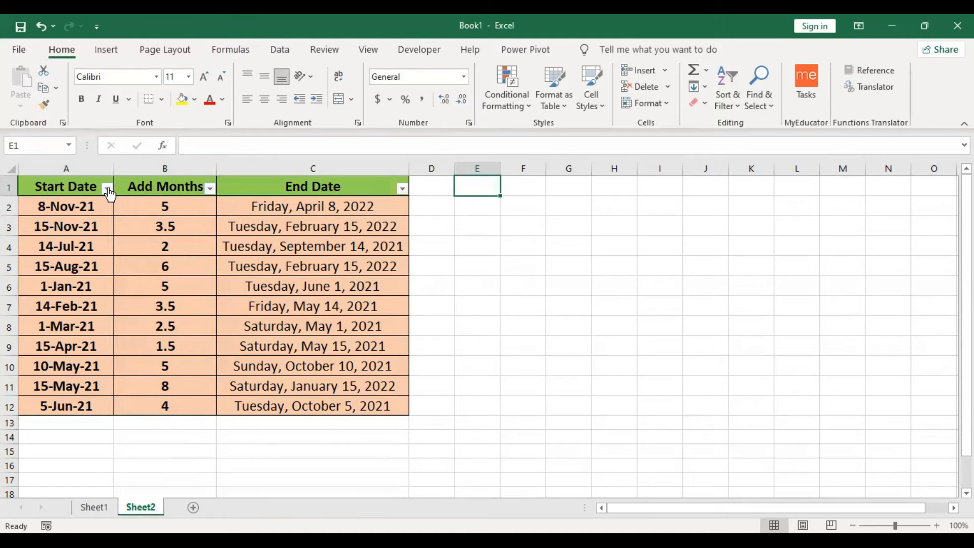
Review the Sort & Filter options and the End Date column's filter choices without applying any
{"action": "left_click", "coordinate": [71, 187]}
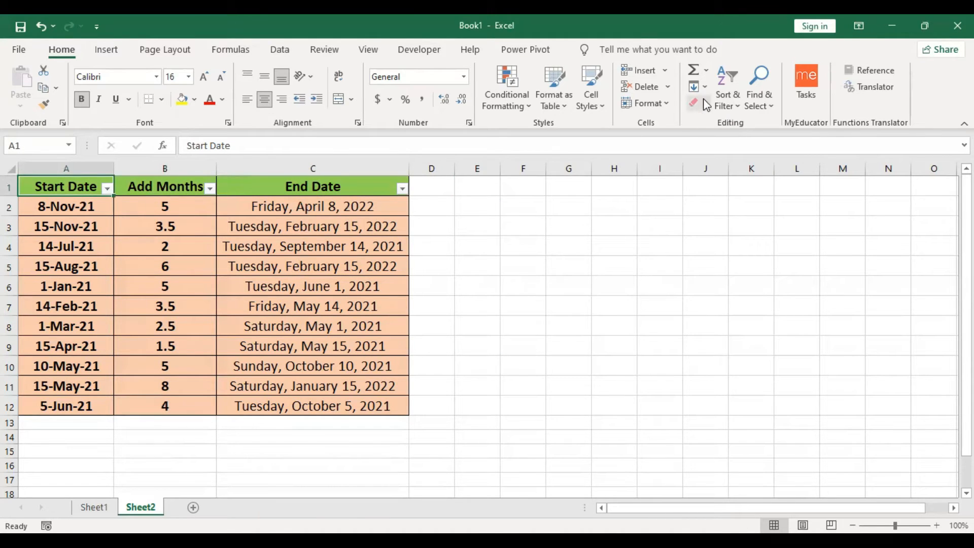
{"action": "left_click", "coordinate": [730, 99]}
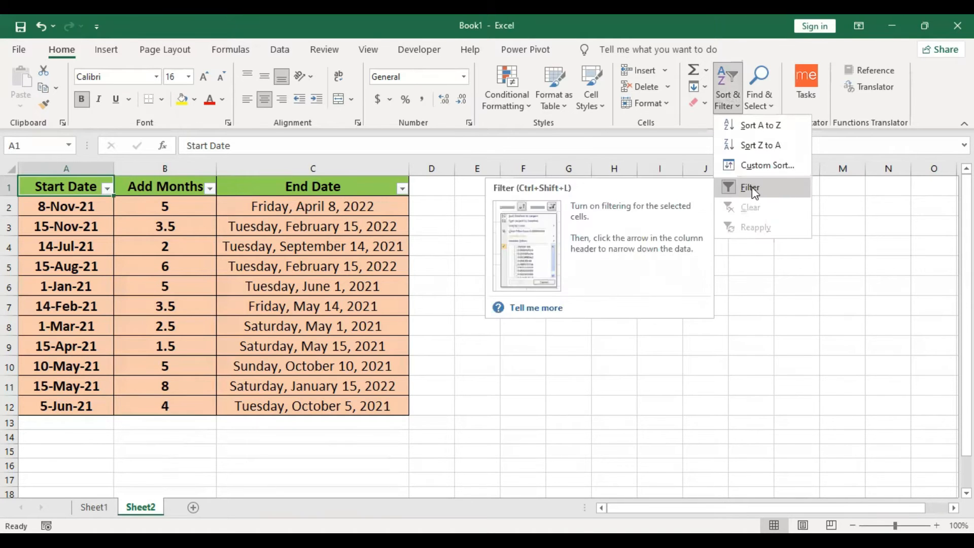
{"action": "left_click", "coordinate": [403, 190]}
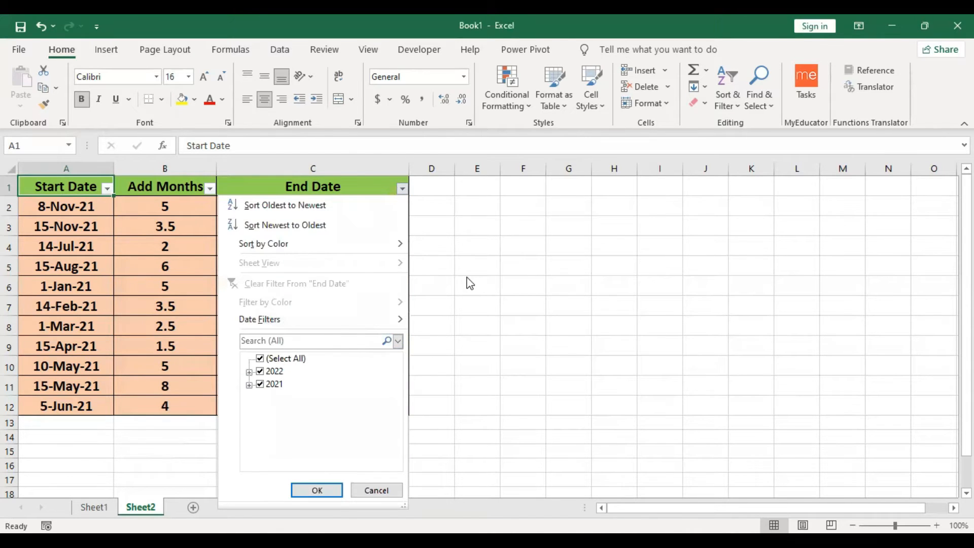
{"action": "key", "text": "Escape"}
Select the header row A1:C1 and toggle its filters off and back on
{"action": "left_click_drag", "start_coordinate": [76, 186], "coordinate": [352, 188]}
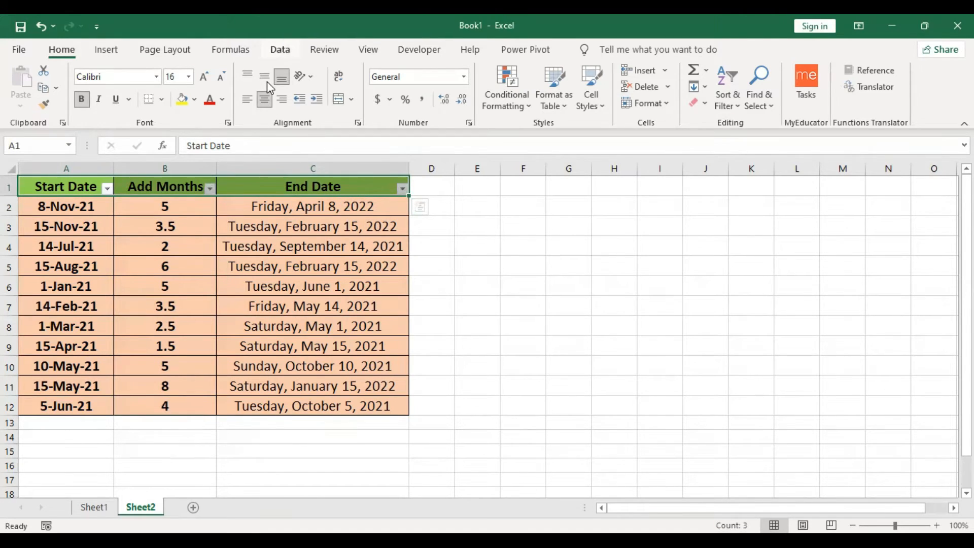
{"action": "left_click", "coordinate": [280, 50]}
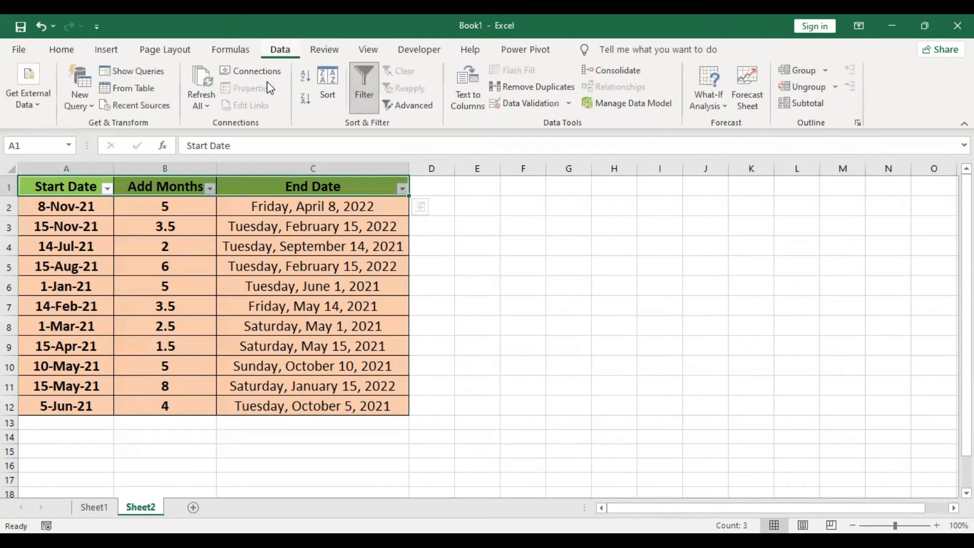
{"action": "left_click", "coordinate": [364, 104]}
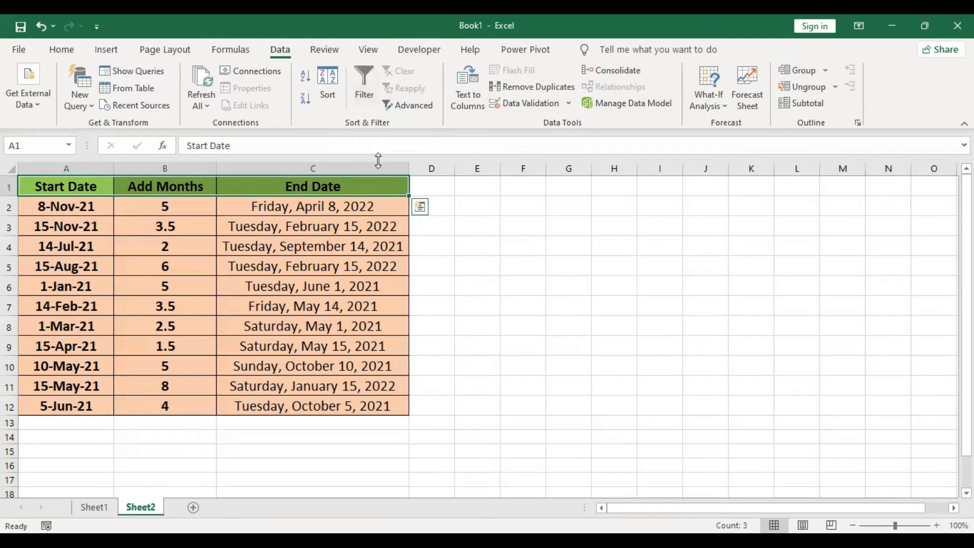
{"action": "left_click", "coordinate": [364, 96]}
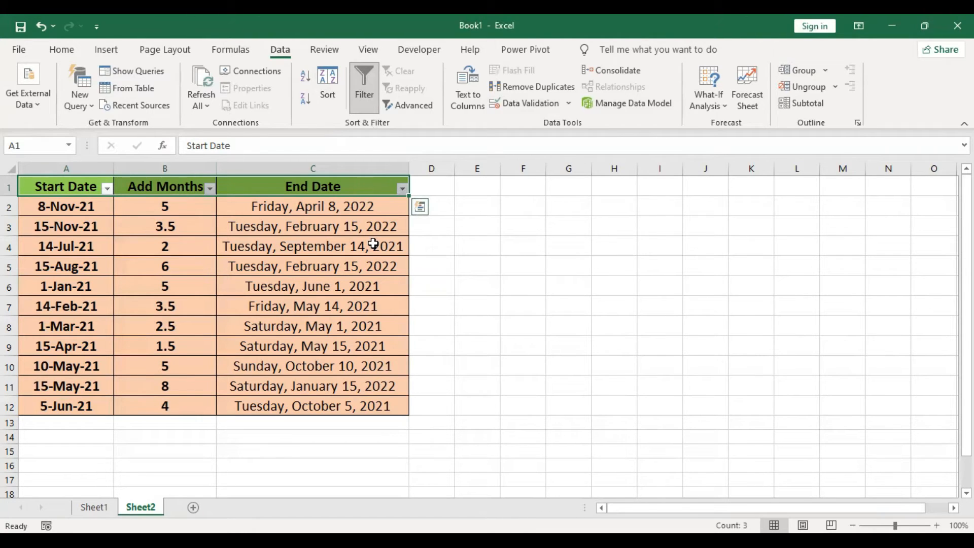
Filter the End Date column to show only dates in 2022
{"action": "left_click", "coordinate": [402, 189]}
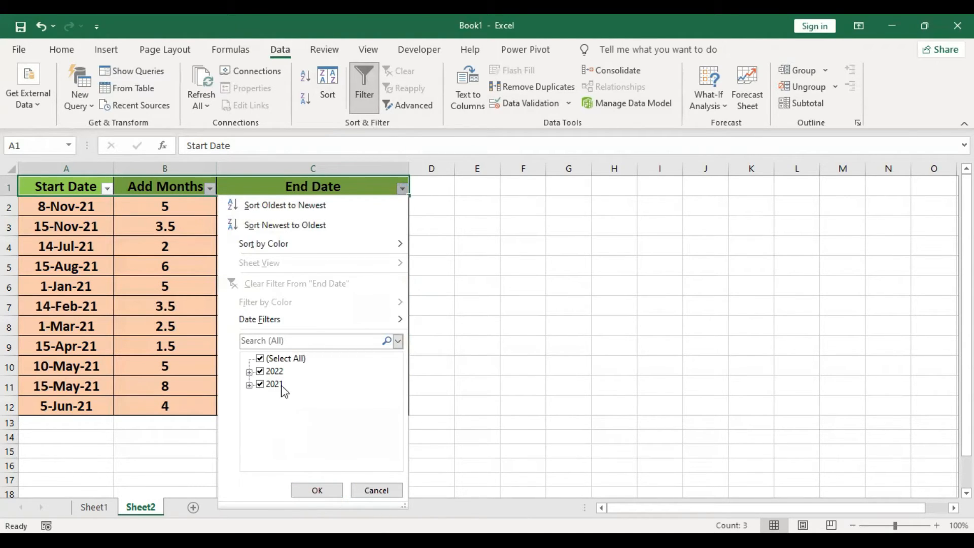
{"action": "left_click", "coordinate": [267, 357]}
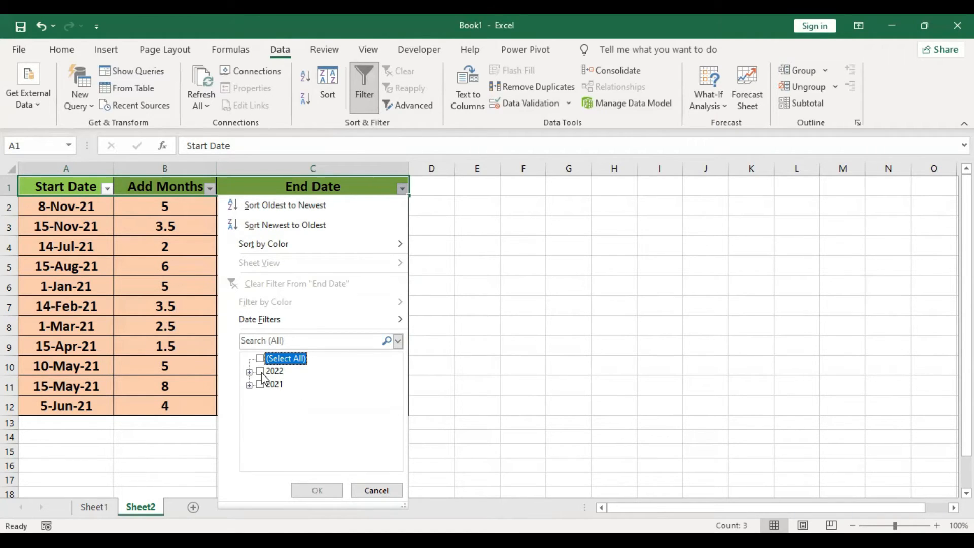
{"action": "left_click", "coordinate": [260, 372]}
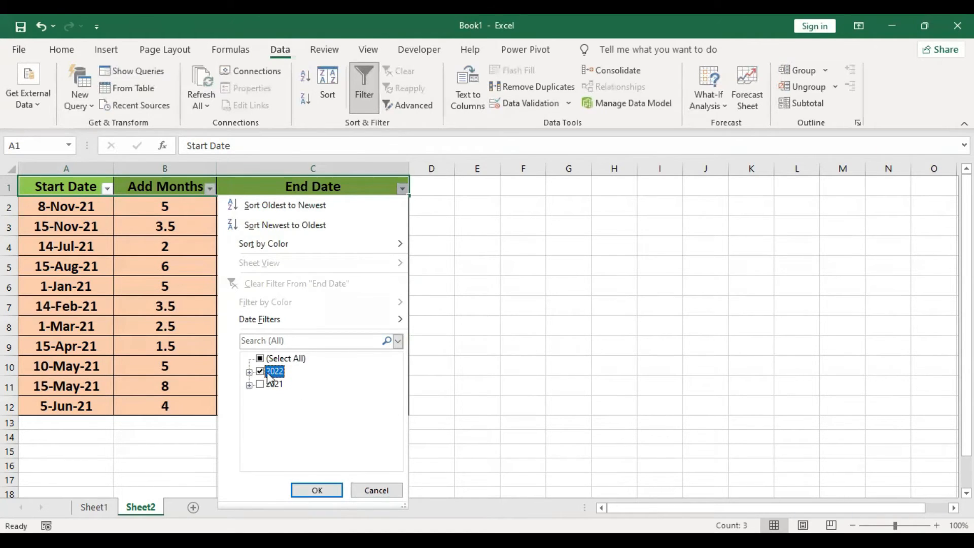
{"action": "left_click", "coordinate": [315, 490]}
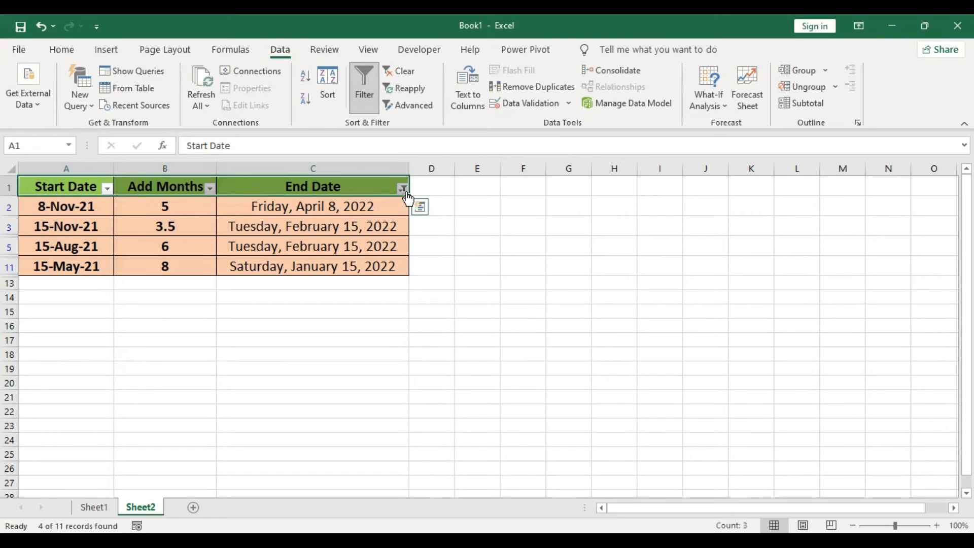
{"action": "mouse_move", "coordinate": [404, 198]}
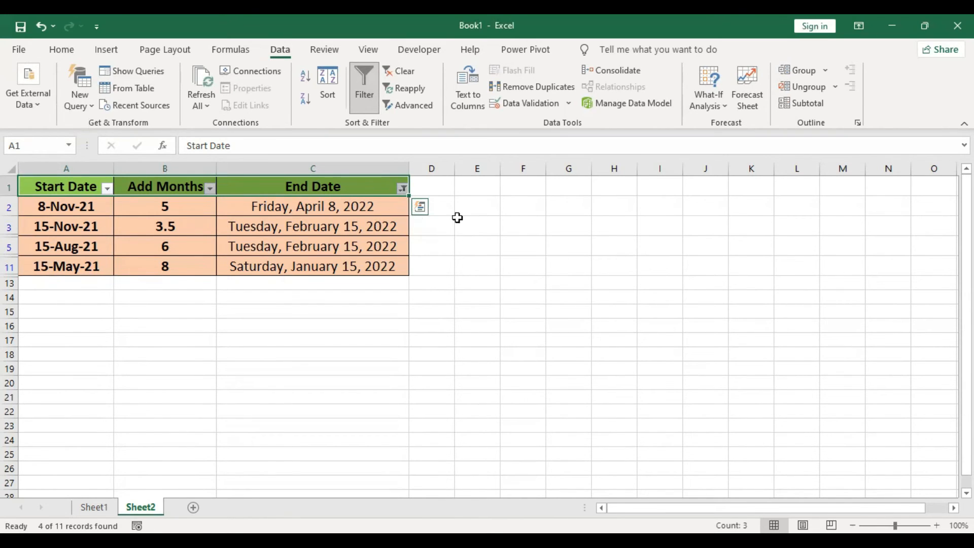
Reset the End Date filter to include all dates
{"action": "left_click", "coordinate": [404, 187]}
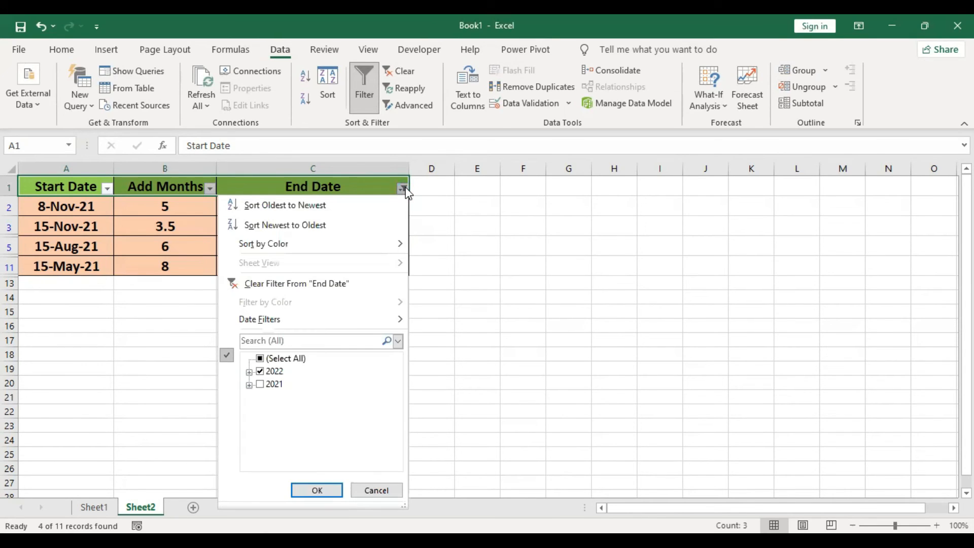
{"action": "left_click", "coordinate": [260, 358]}
{"action": "left_click", "coordinate": [317, 491]}
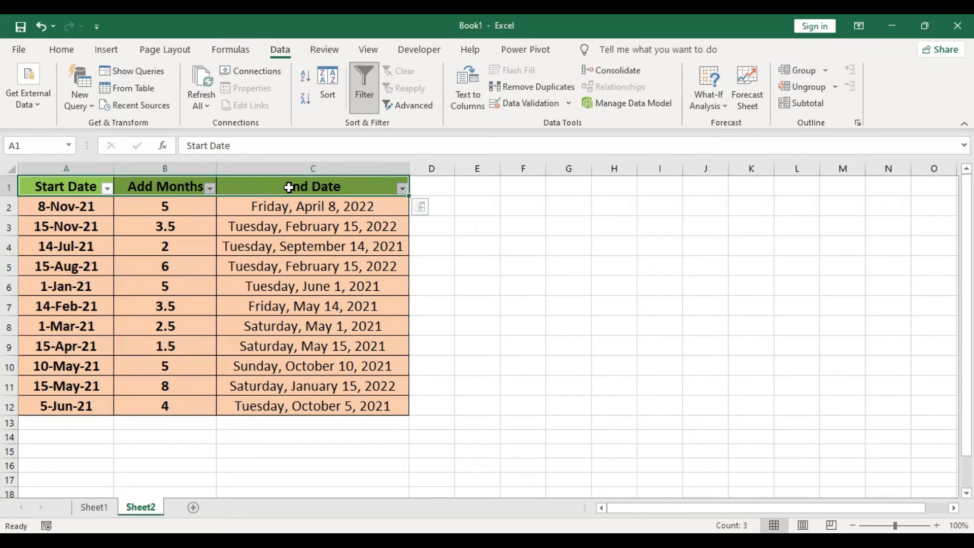
Filter the Add Months column to show only rows with the value 5
{"action": "left_click", "coordinate": [210, 188]}
{"action": "left_click", "coordinate": [104, 357]}
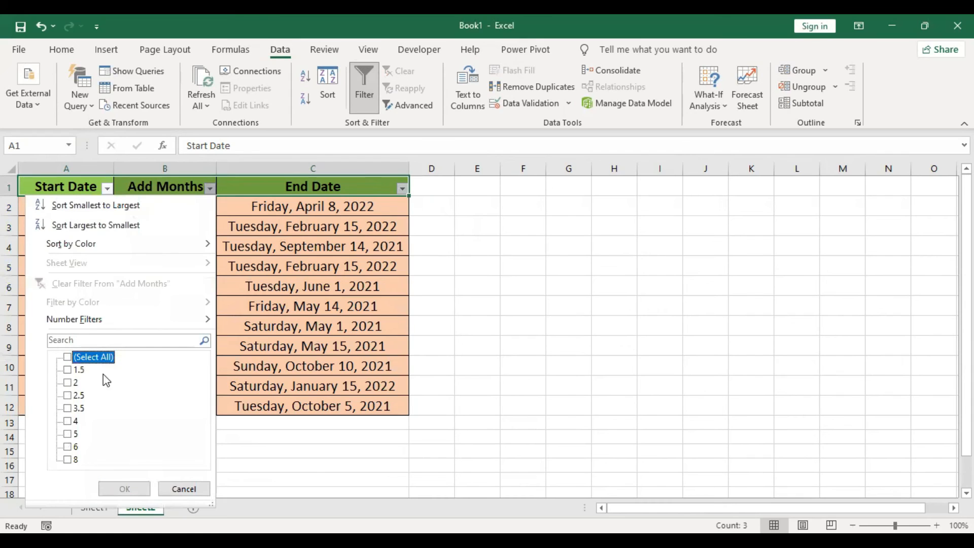
{"action": "left_click", "coordinate": [74, 434]}
{"action": "left_click", "coordinate": [116, 490]}
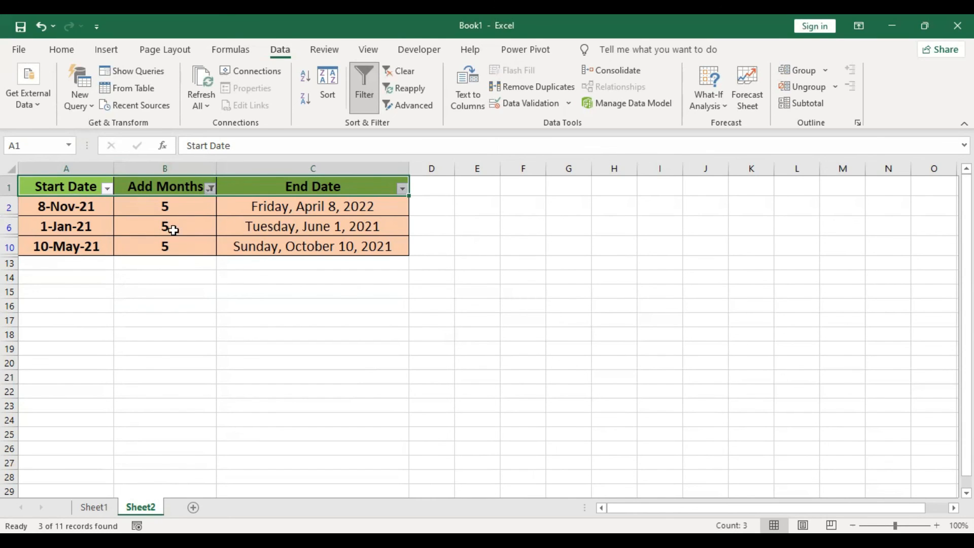
Reset the Add Months filter to include all values
{"action": "left_click", "coordinate": [210, 189]}
{"action": "left_click", "coordinate": [91, 359]}
{"action": "left_click", "coordinate": [124, 488]}
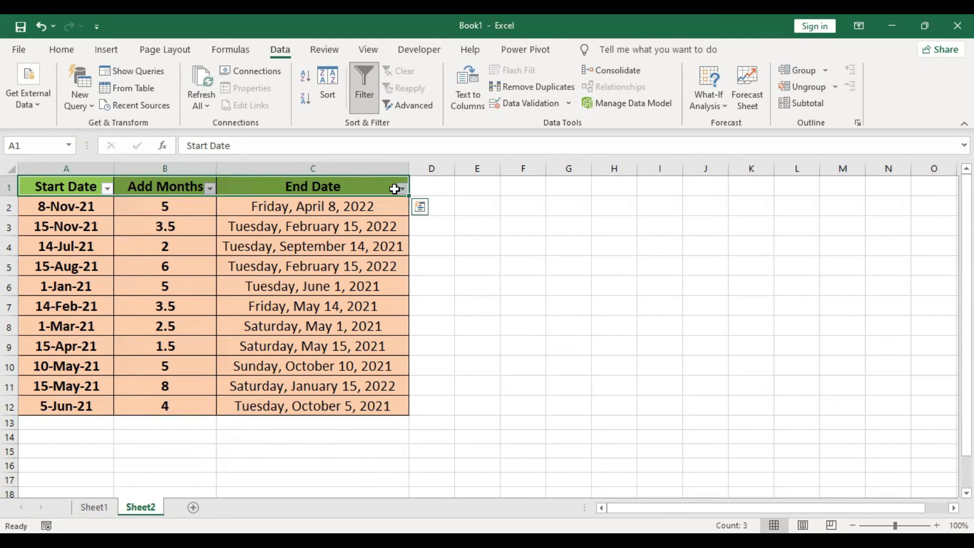
{"action": "key", "text": "Escape"}
{"action": "left_click", "coordinate": [61, 49]}
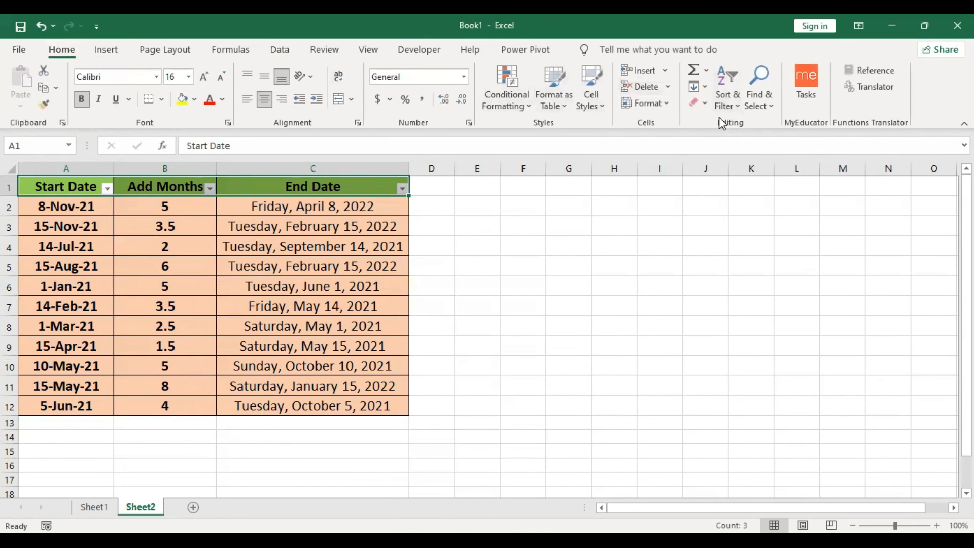
{"action": "left_click", "coordinate": [247, 288]}
{"action": "left_click", "coordinate": [279, 49]}
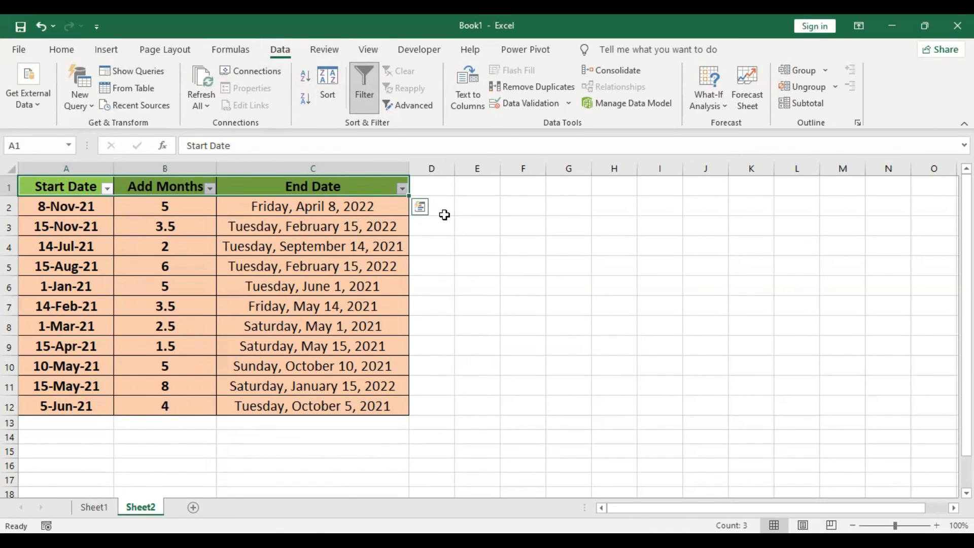
{"action": "left_click", "coordinate": [202, 317]}
{"action": "left_click", "coordinate": [184, 274]}
{"action": "left_click_drag", "start_coordinate": [184, 277], "coordinate": [318, 355]}
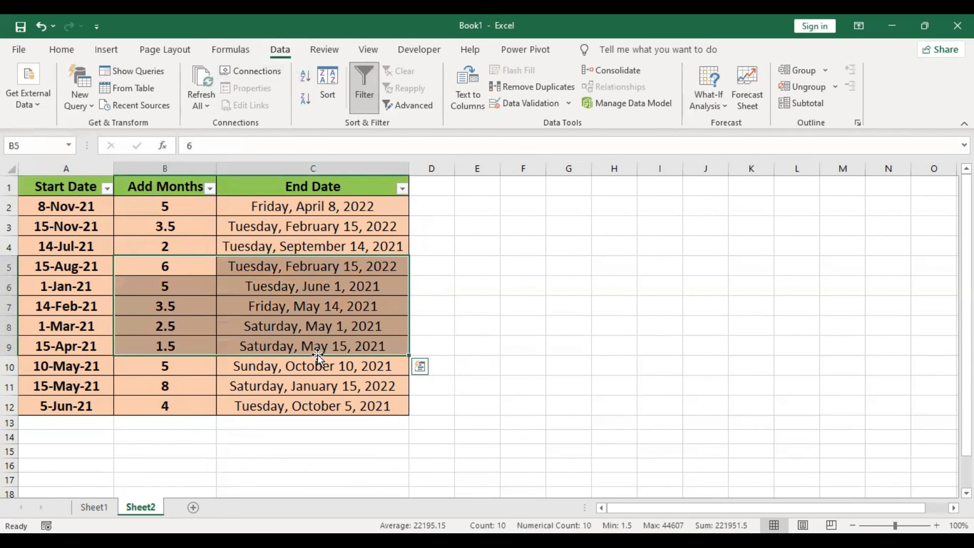